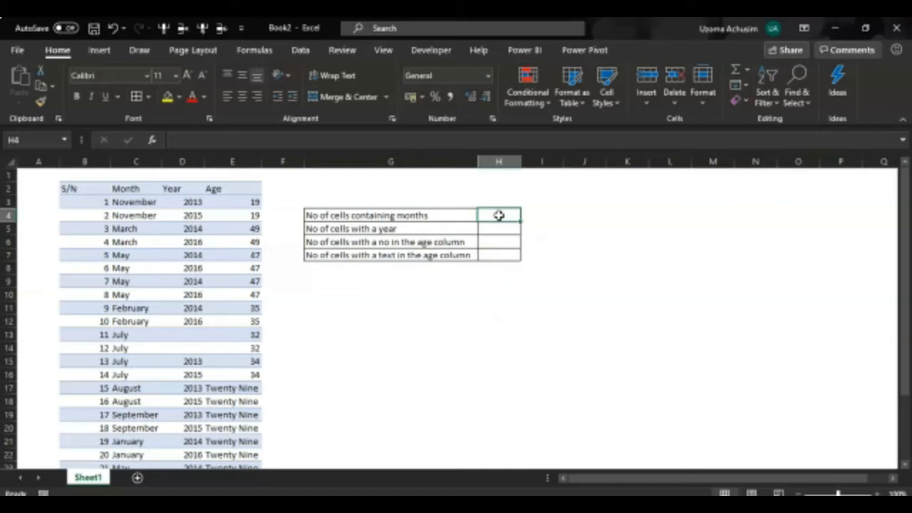
# - Examine the extent of the Month column data starting from cell C3
pyautogui.click(123, 203)
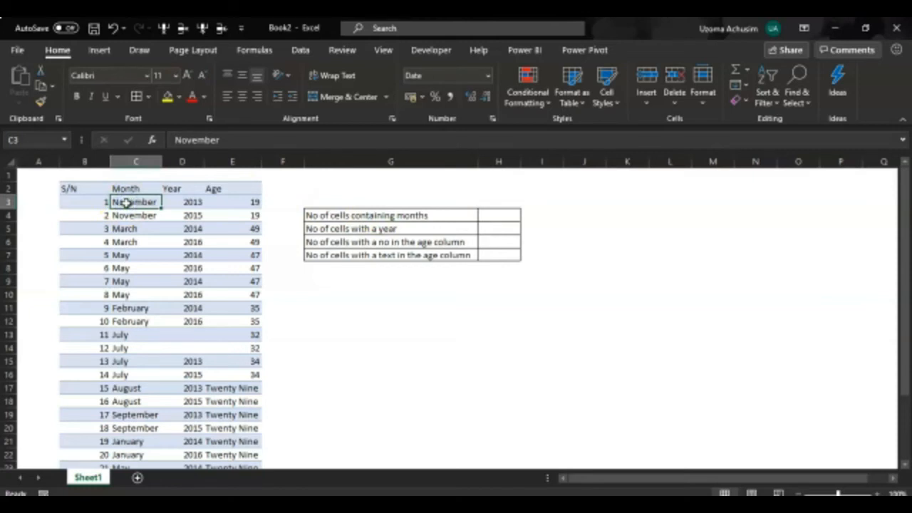
pyautogui.hotkey('ctrl', 'shift', 'Down')
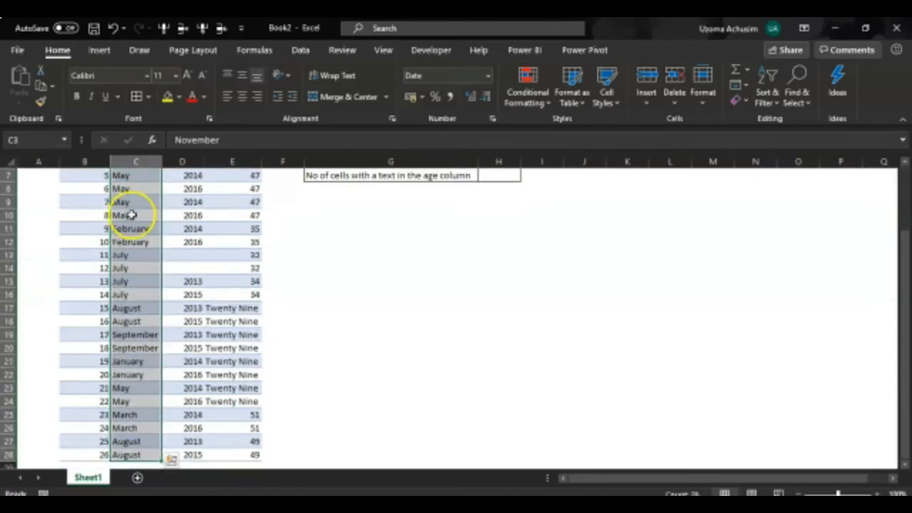
pyautogui.click(134, 215)
pyautogui.scroll(2, 135, 216)
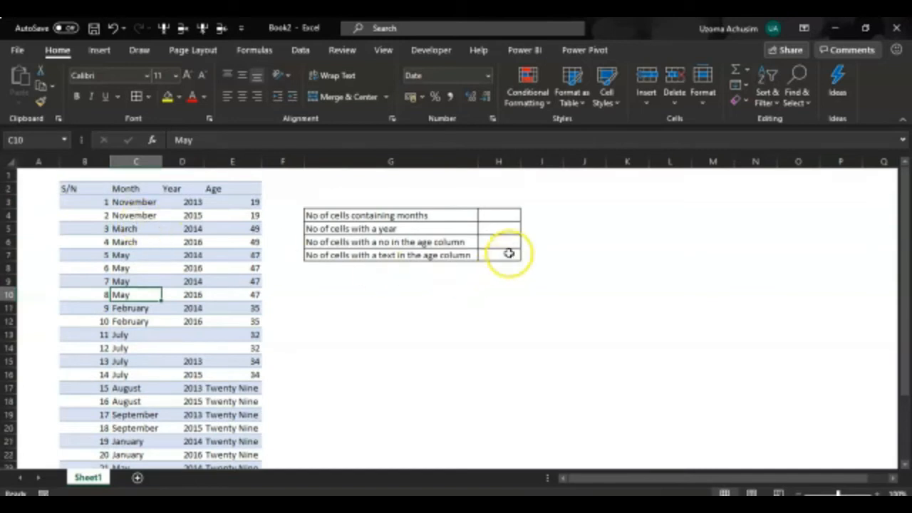
# - Enter =COUNT(C3:C28) in H4 for the number of cells containing months
pyautogui.click(499, 216)
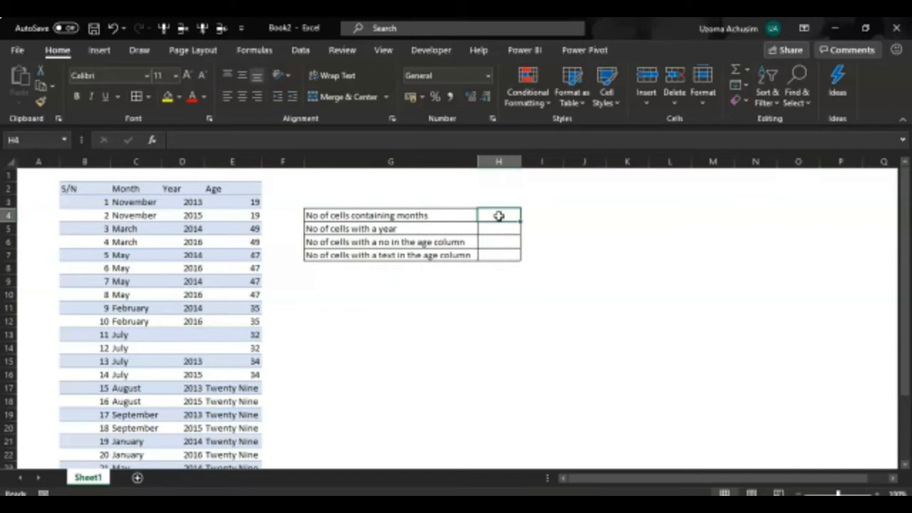
pyautogui.write('=')
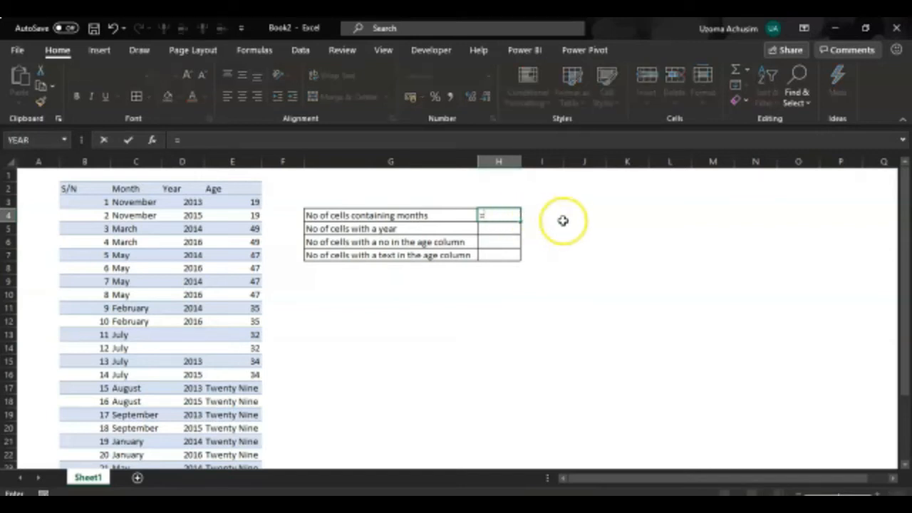
pyautogui.write('count')
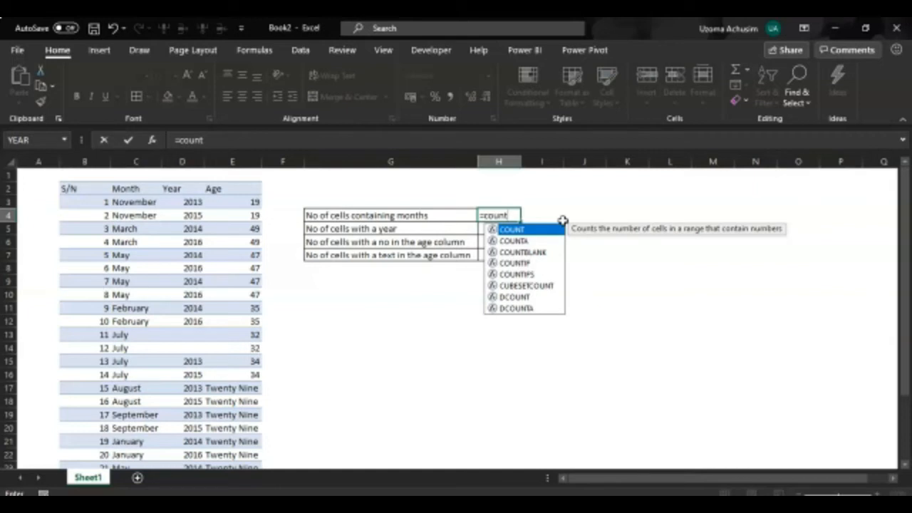
pyautogui.write('(')
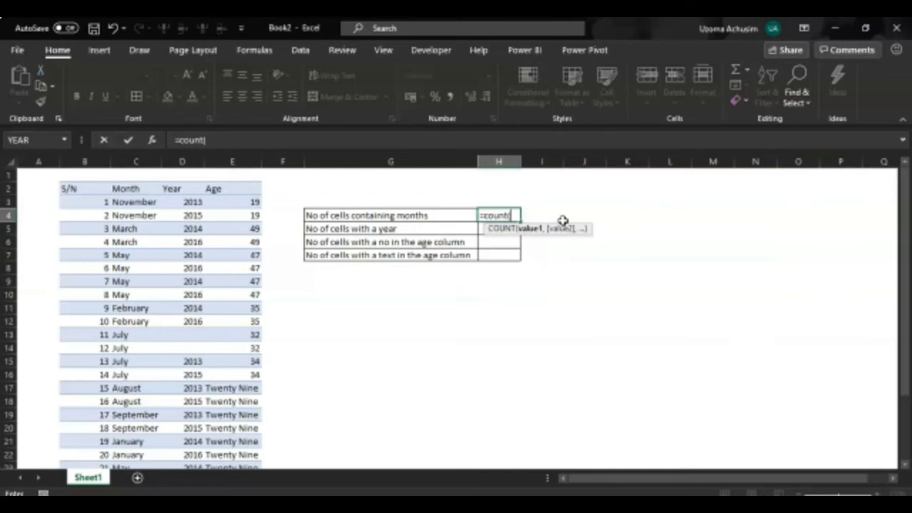
pyautogui.click(131, 203)
pyautogui.hotkey('ctrl', 'shift', 'Down')
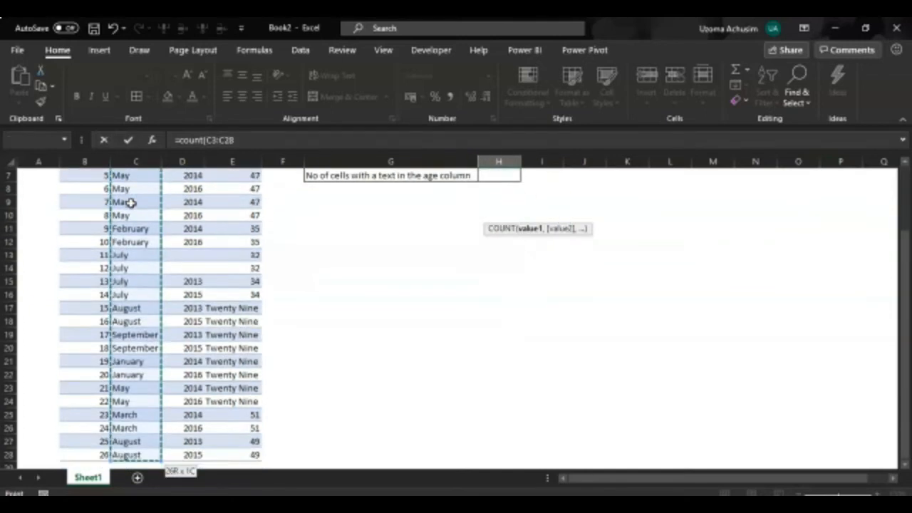
pyautogui.scroll(2, 130, 202)
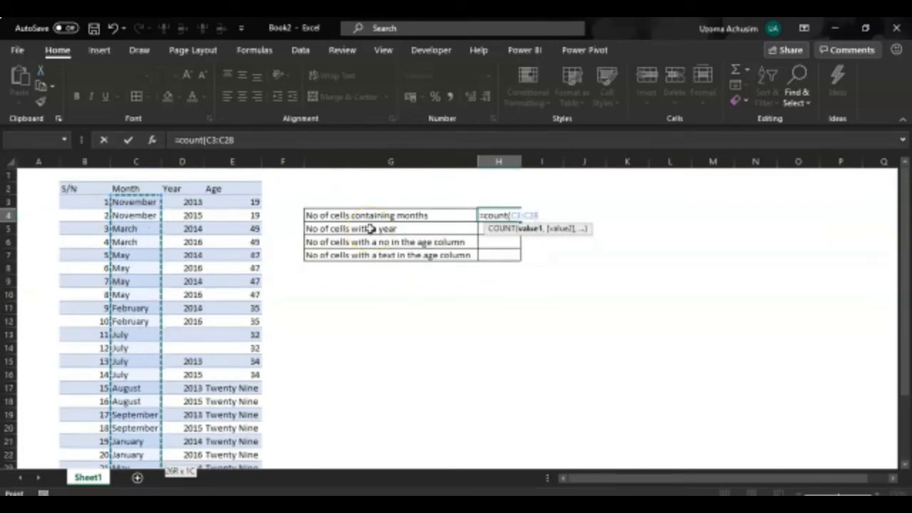
pyautogui.write(')')
pyautogui.press('Return')
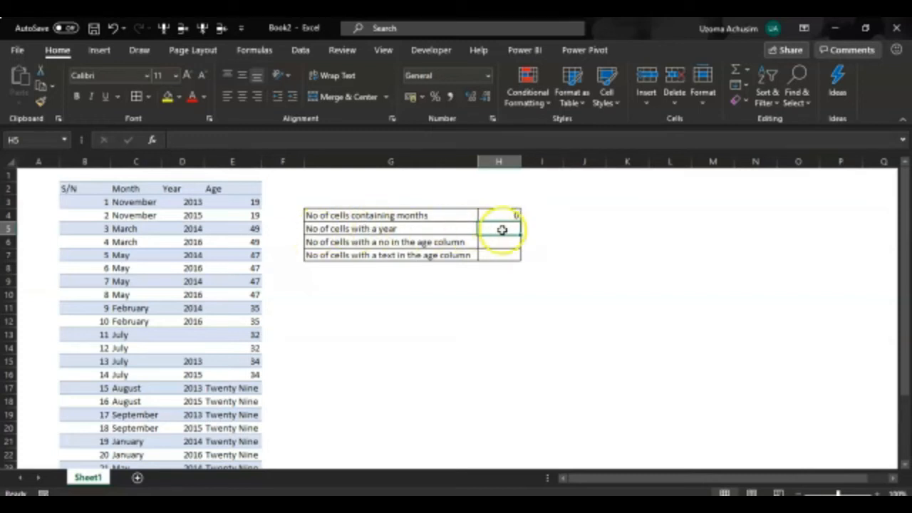
# - Enter =COUNT(D3:D28) in H5 for the number of cells with a year
pyautogui.write('=co')
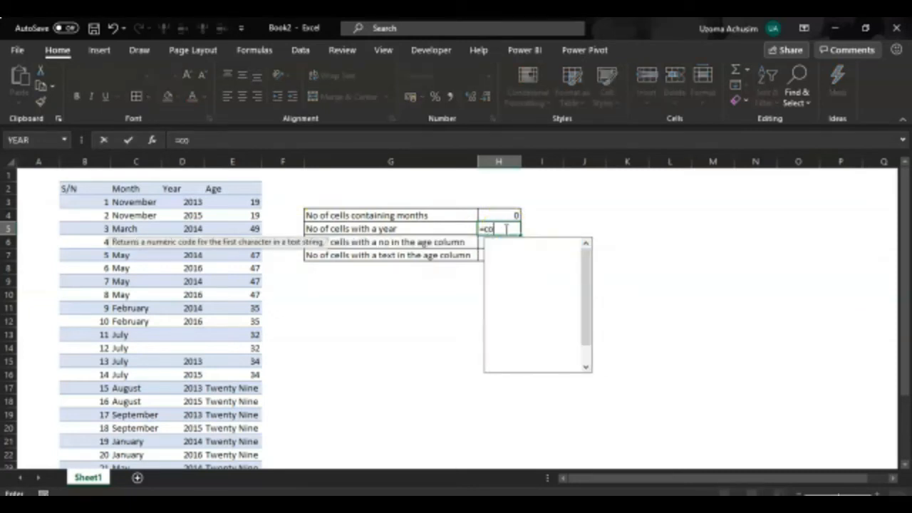
pyautogui.write('unt(')
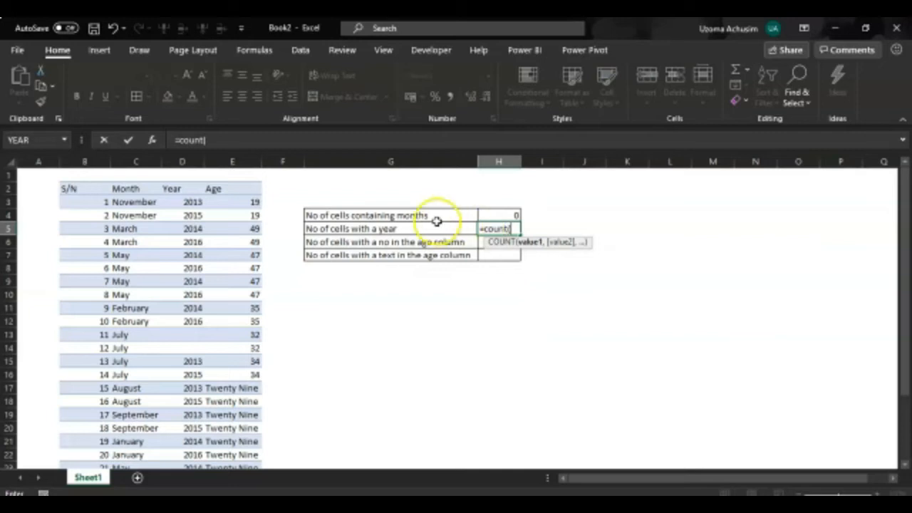
pyautogui.click(183, 203)
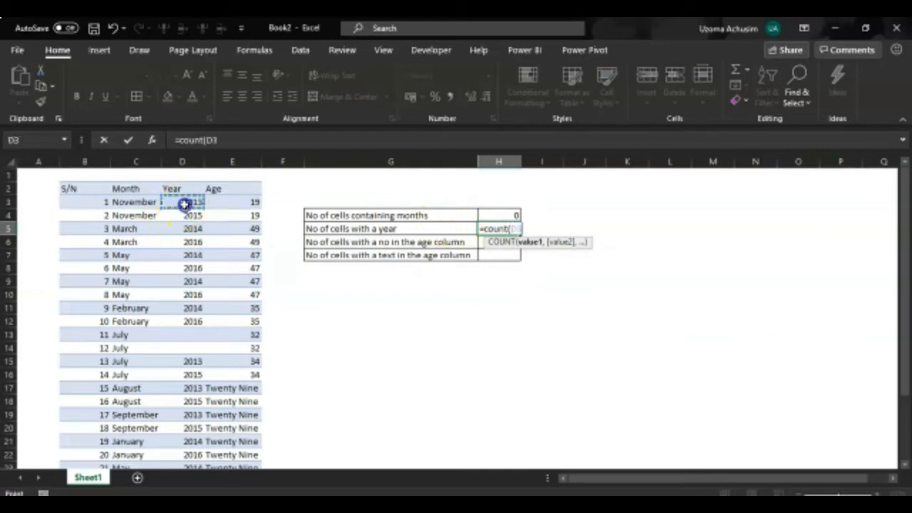
pyautogui.hotkey('ctrl', 'shift', 'Down')
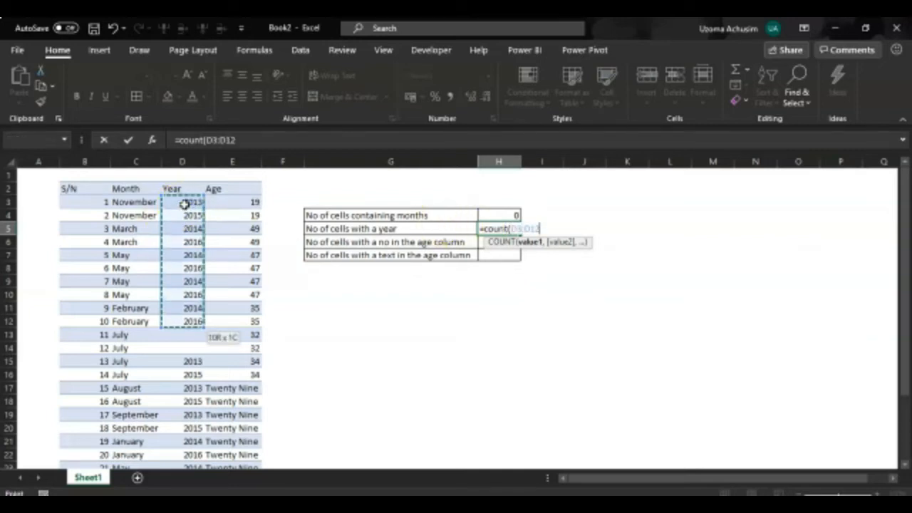
pyautogui.hotkey('ctrl', 'shift', 'Down')
pyautogui.hotkey('ctrl', 'shift', 'Down')
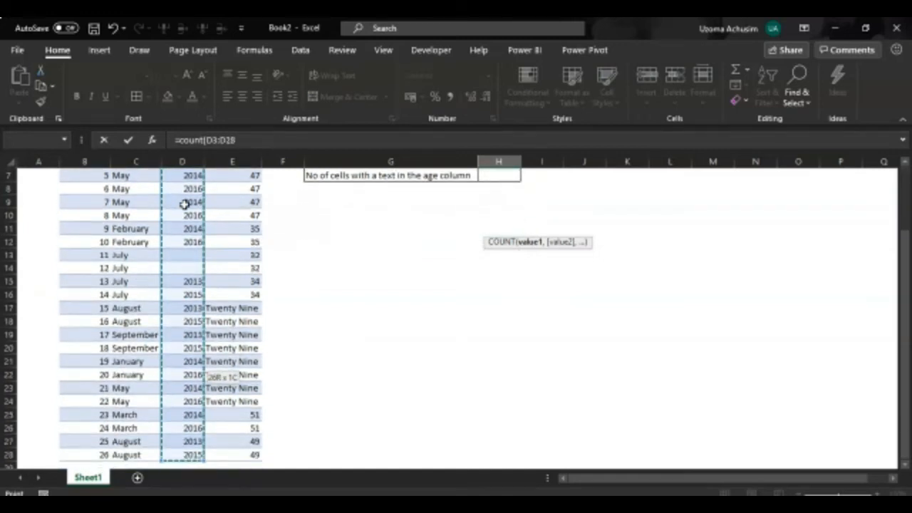
pyautogui.write(')')
pyautogui.press('Return')
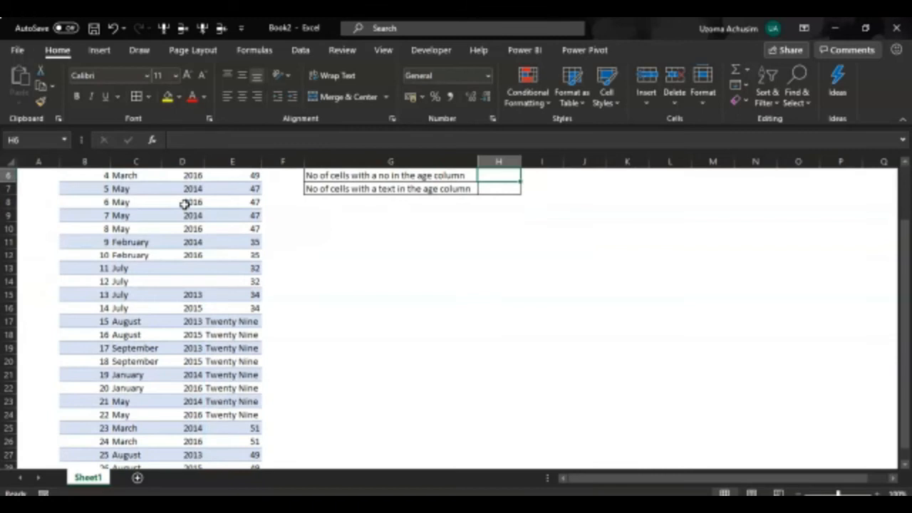
# - Review the COUNT formula in H5 and the Year column range it references
pyautogui.scroll(2, 285, 214)
pyautogui.click(502, 246)
pyautogui.doubleClick(505, 228)
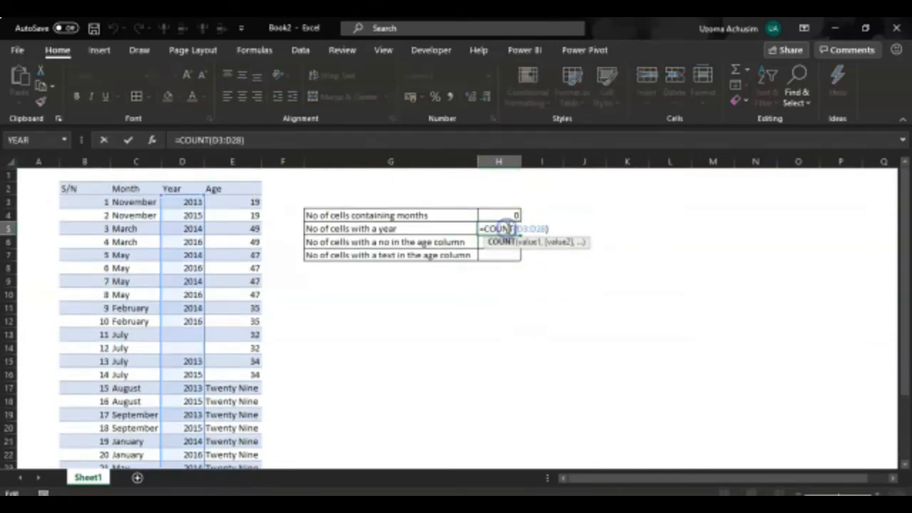
pyautogui.scroll(-2, 197, 349)
pyautogui.scroll(2, 193, 350)
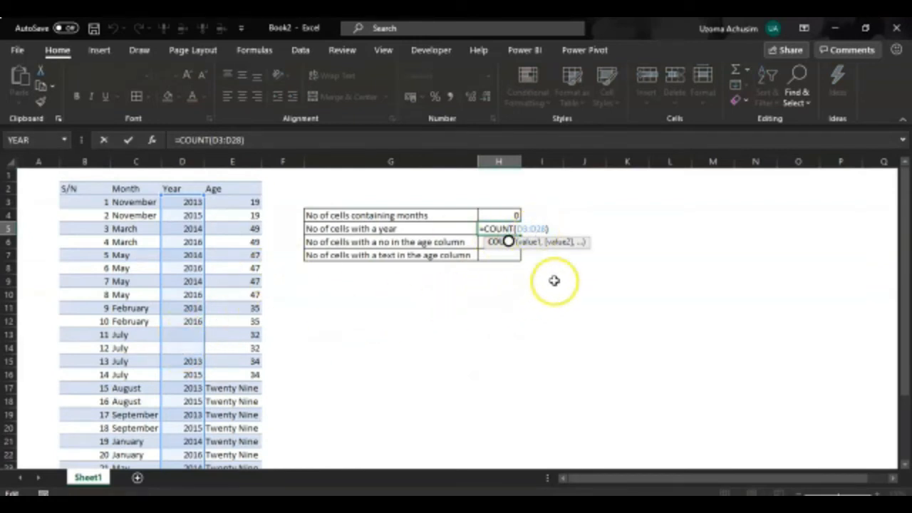
pyautogui.hotkey('ctrl', 'Return')
pyautogui.click(486, 243)
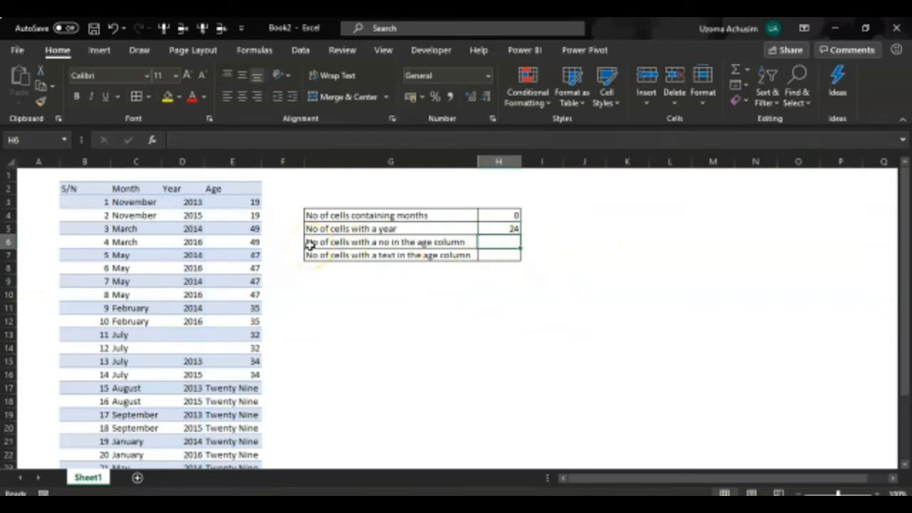
pyautogui.click(507, 245)
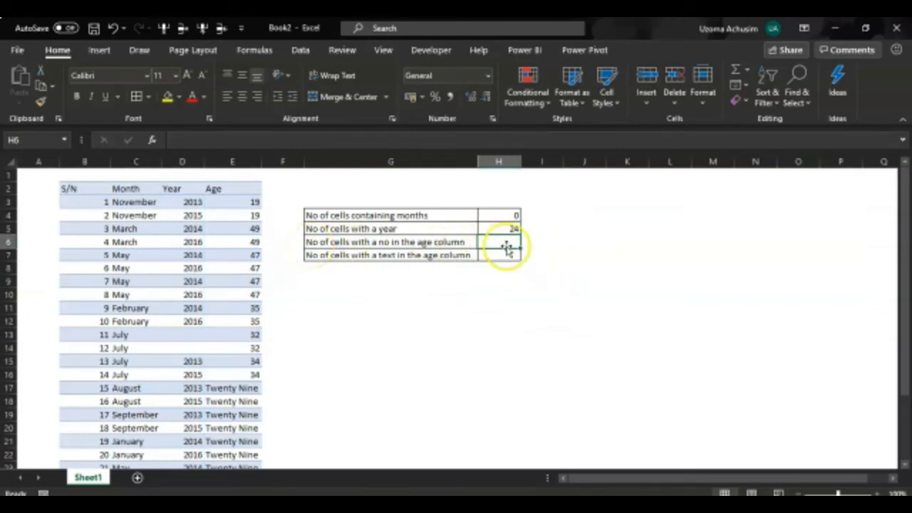
pyautogui.write('=')
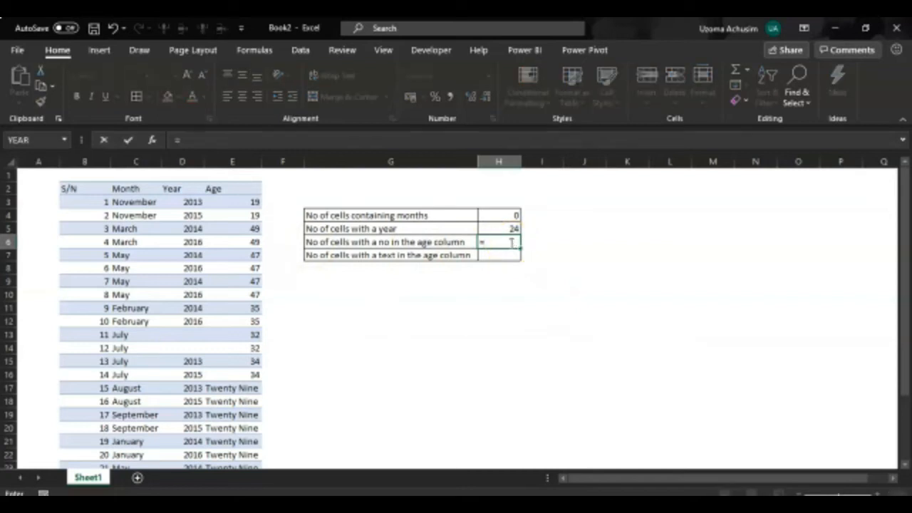
pyautogui.press('Escape')
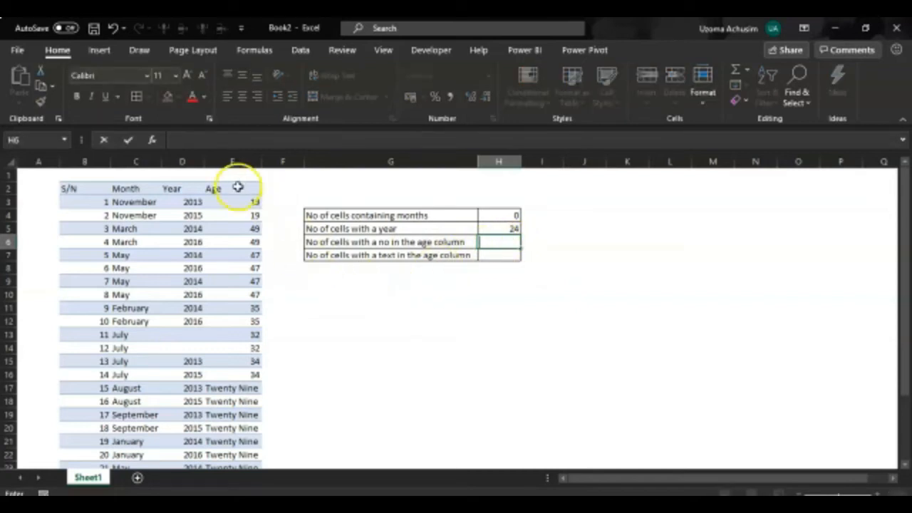
# - Examine the kinds of entries in the Age column down to its last row
pyautogui.scroll(-2, 247, 235)
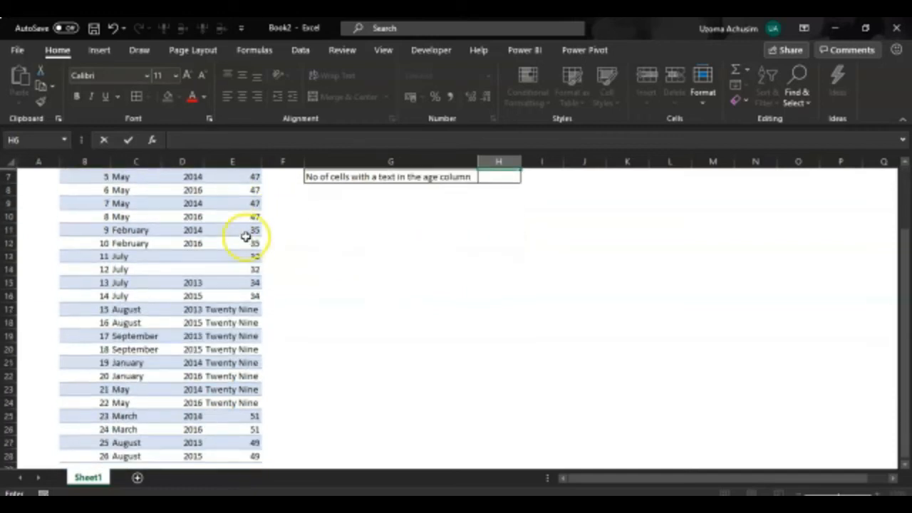
pyautogui.click(228, 311)
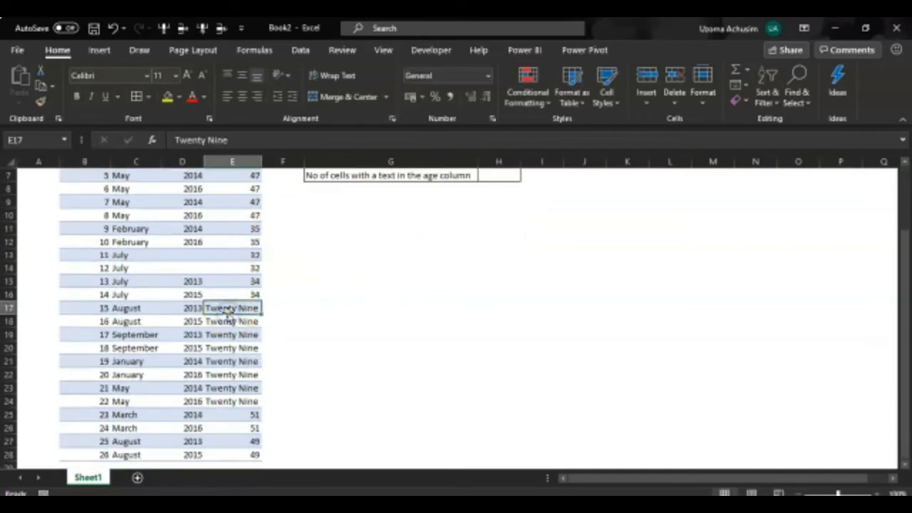
pyautogui.scroll(2, 239, 379)
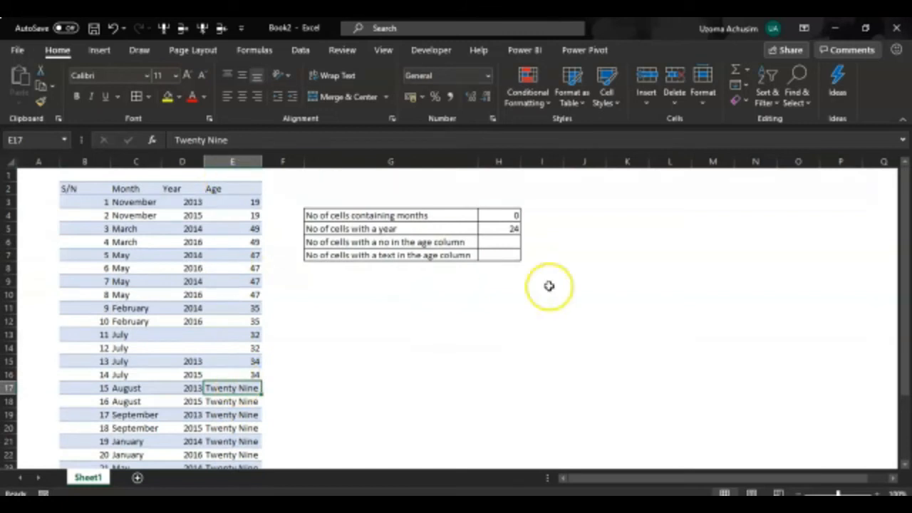
# - Enter =COUNT(E3:E28) in H6 for the number of cells with a number in the Age column
pyautogui.click(496, 241)
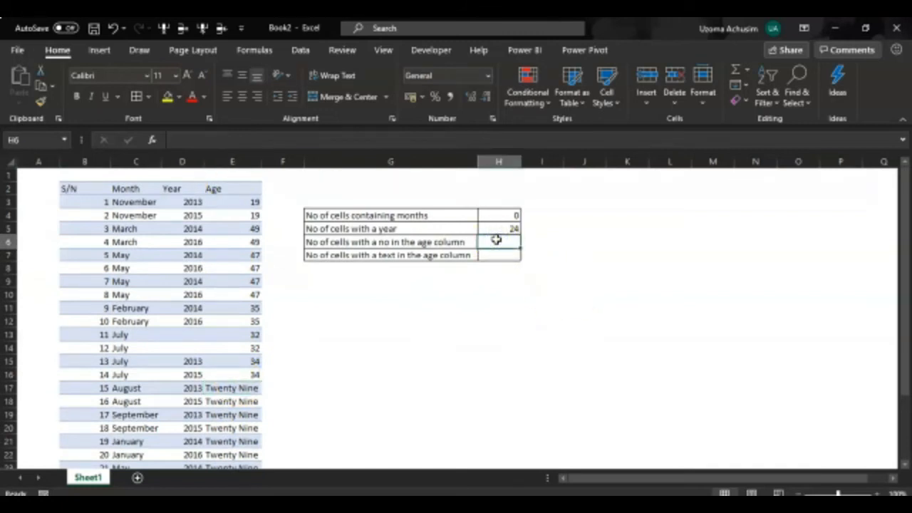
pyautogui.write('=count')
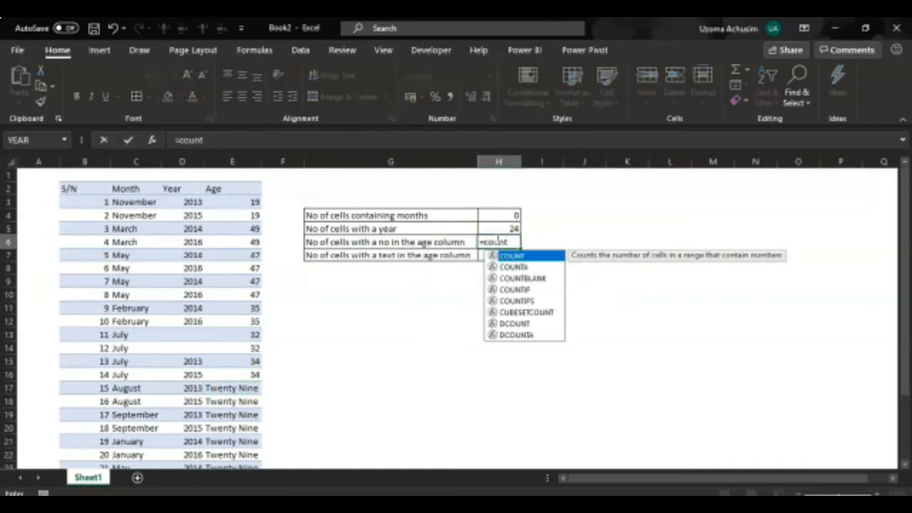
pyautogui.write('(')
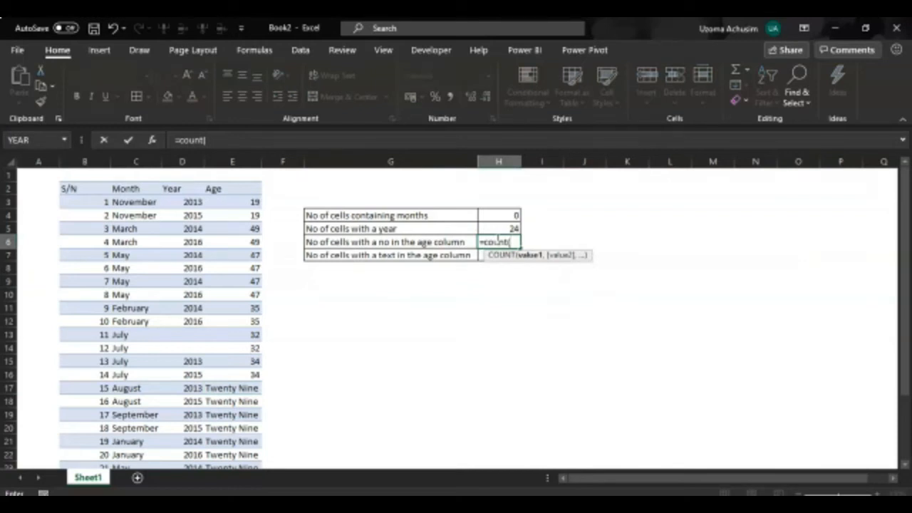
pyautogui.click(244, 200)
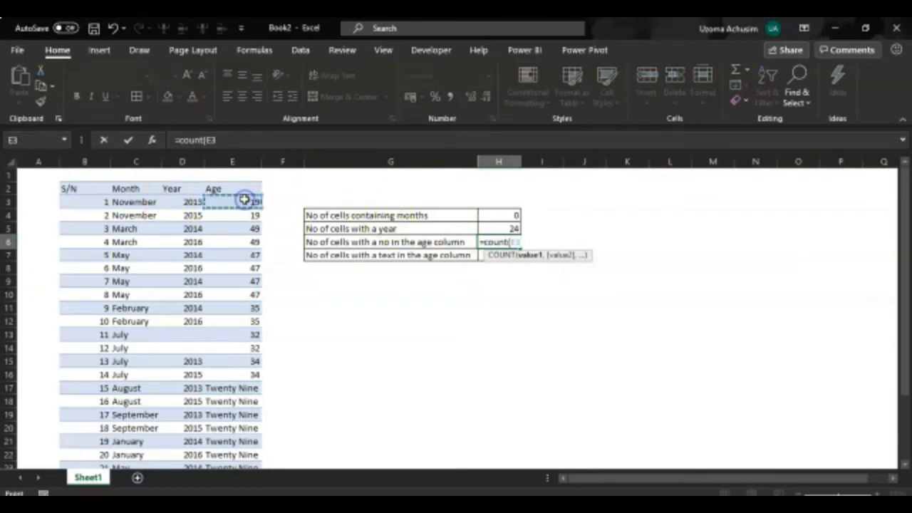
pyautogui.hotkey('ctrl', 'shift', 'Down')
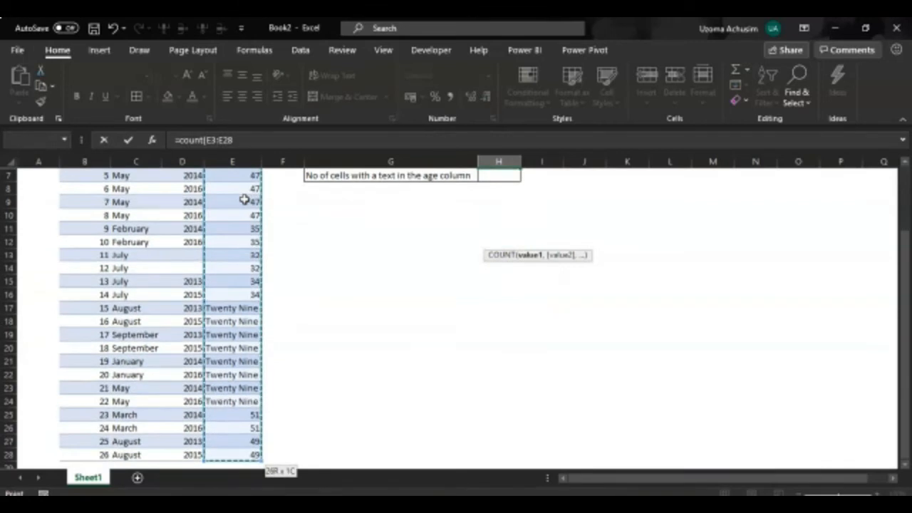
pyautogui.write('_')
pyautogui.press('BackSpace')
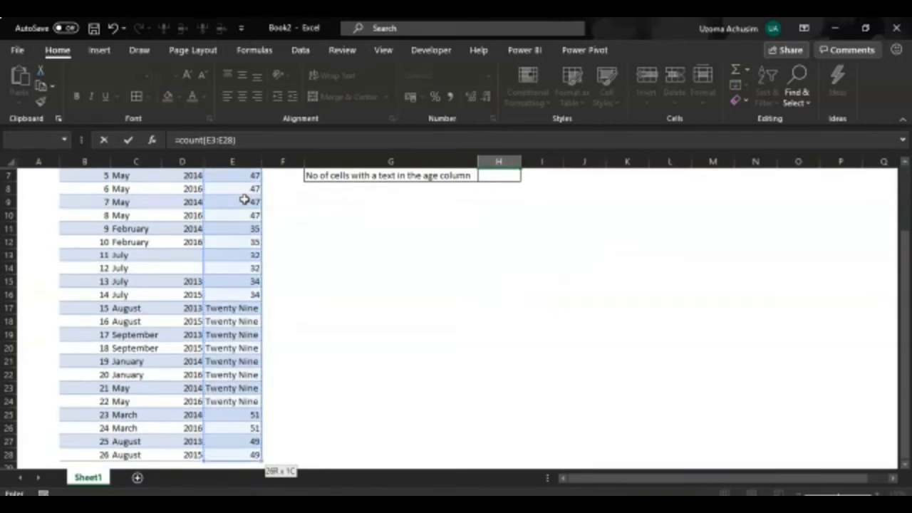
pyautogui.press('Escape')
pyautogui.scroll(2, 244, 200)
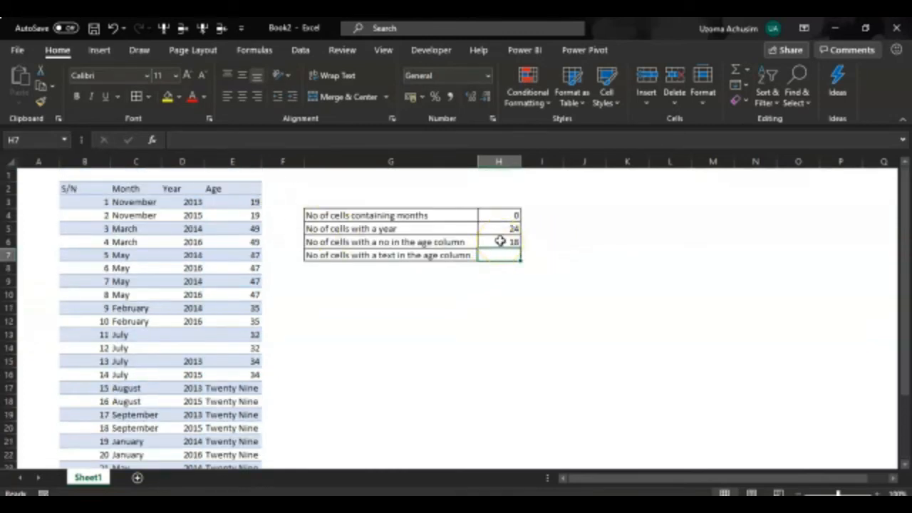
# - Replace the COUNT formula in H4 for cells containing months with the start of a COUNTIF function
pyautogui.scroll(-1, 216, 292)
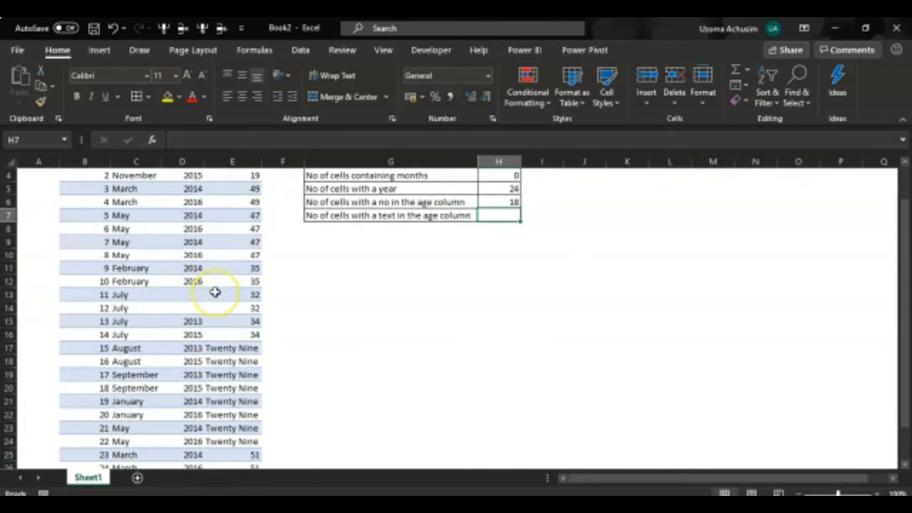
pyautogui.scroll(1, 428, 285)
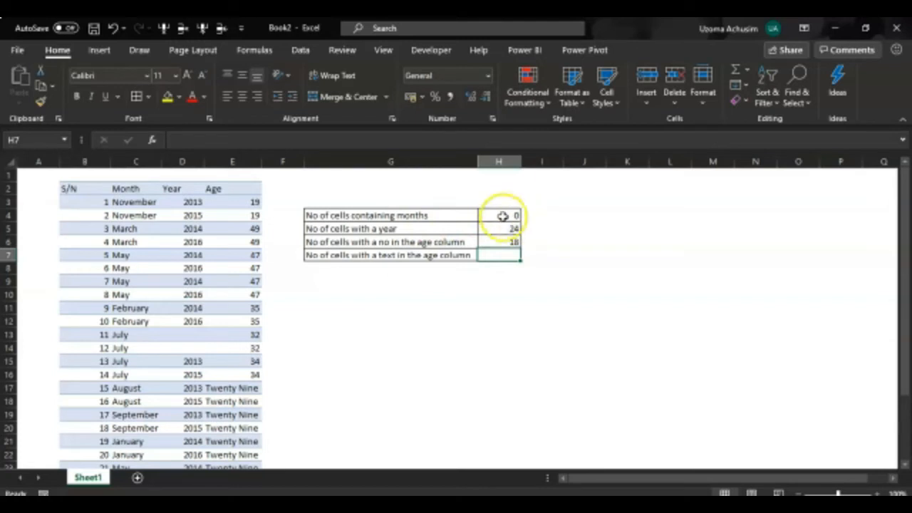
pyautogui.click(128, 203)
pyautogui.doubleClick(494, 215)
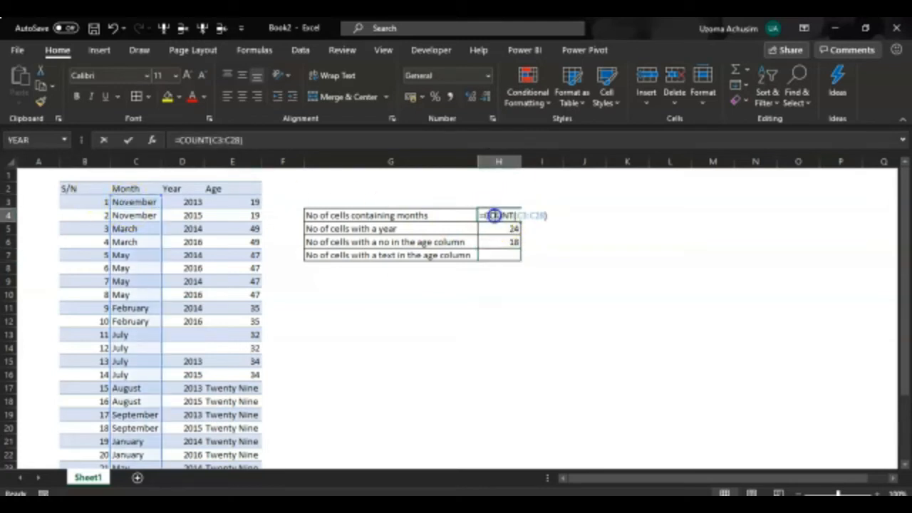
pyautogui.moveTo(548, 214); pyautogui.dragTo(515, 215)
pyautogui.moveTo(406, 211); pyautogui.dragTo(405, 211)
pyautogui.write('=')
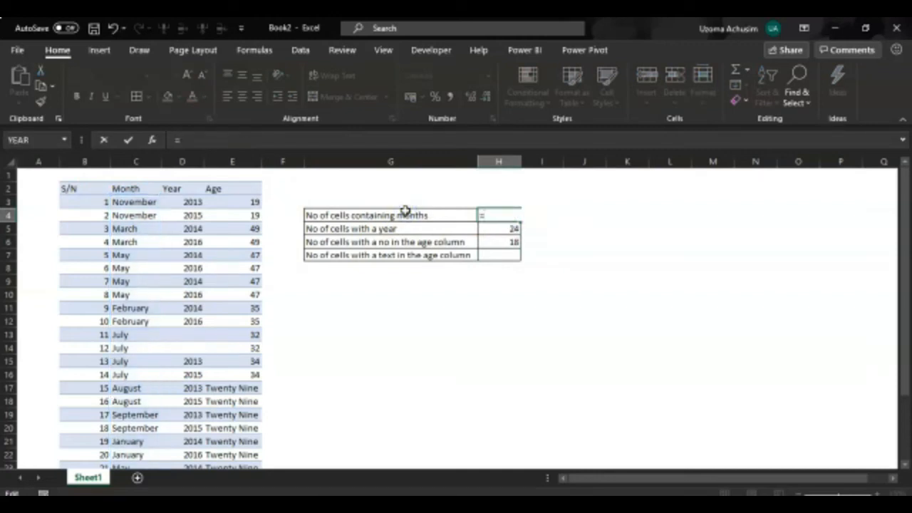
pyautogui.write('count')
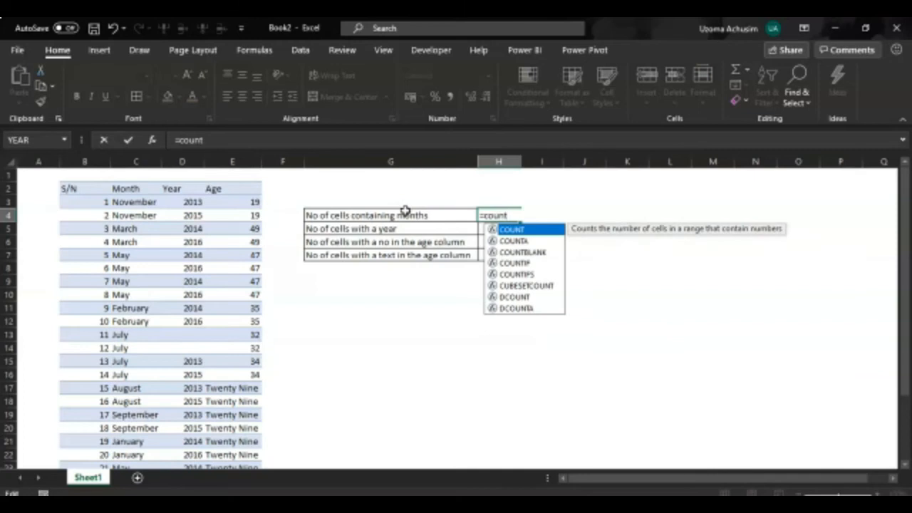
pyautogui.press('Down')
pyautogui.press('Down')
pyautogui.press('Down')
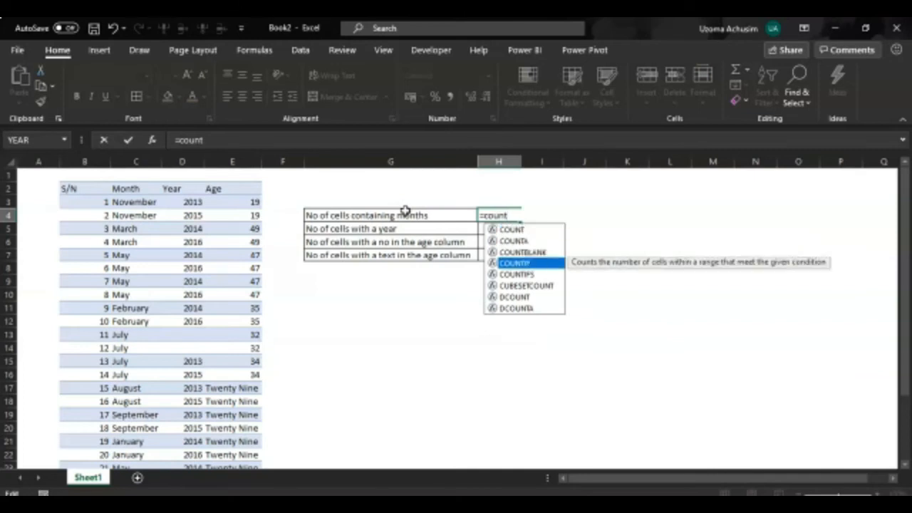
pyautogui.press('Tab')
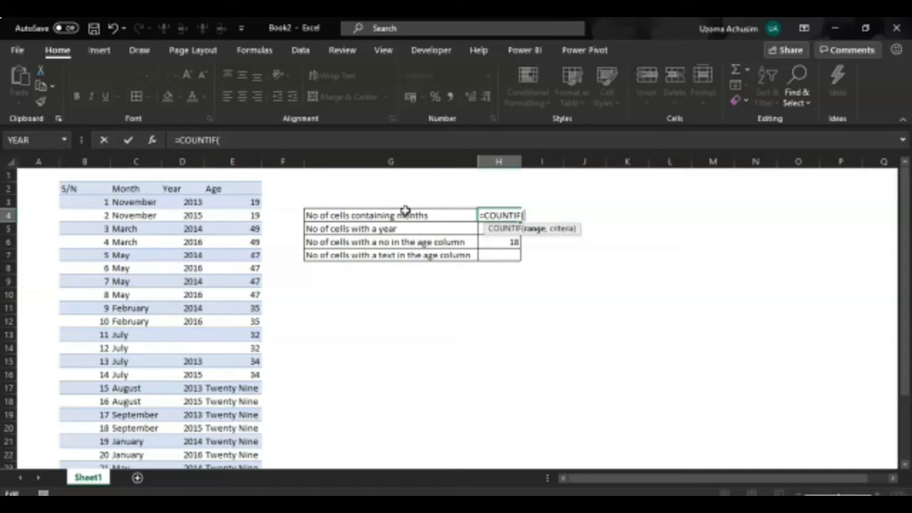
# - Complete the COUNTIF formula in H4 with the Month range C3:C28 and the wildcard criterion "*", giving =COUNTIF(C3:C28,"*")
pyautogui.click(132, 202)
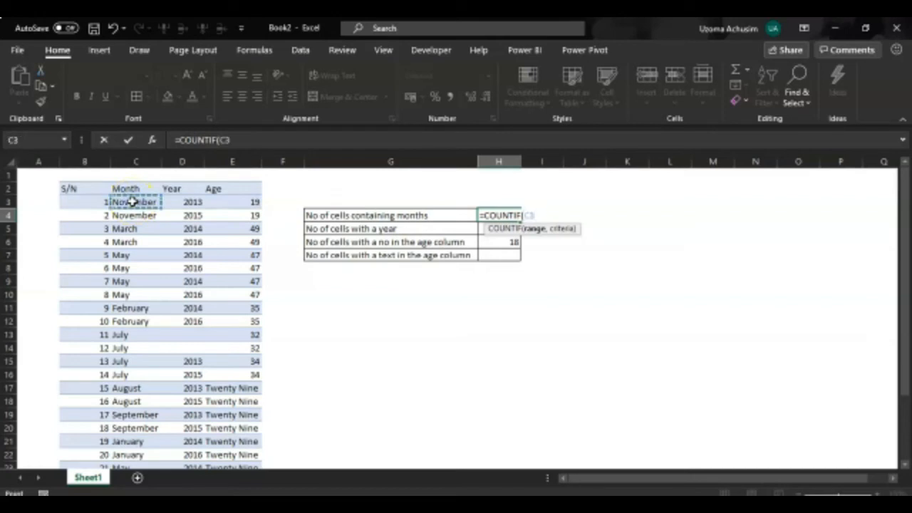
pyautogui.hotkey('ctrl', 'shift', 'Down')
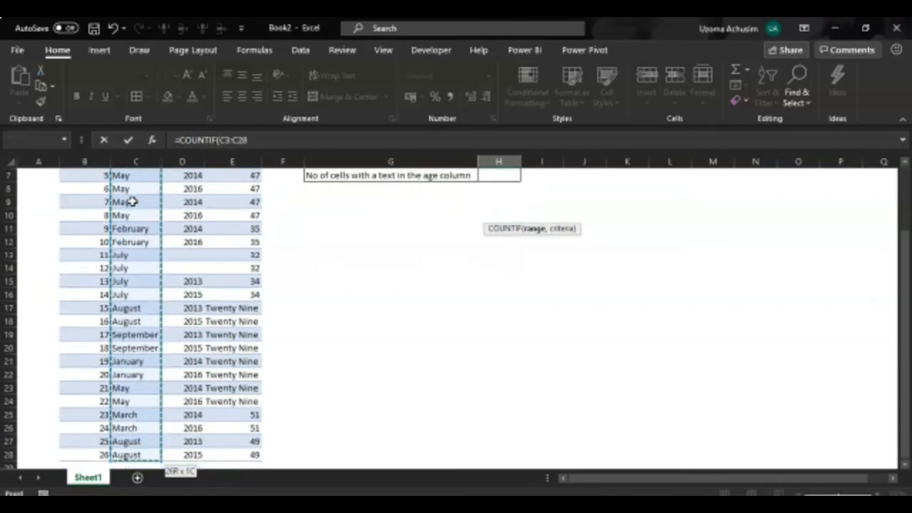
pyautogui.scroll(2, 430, 210)
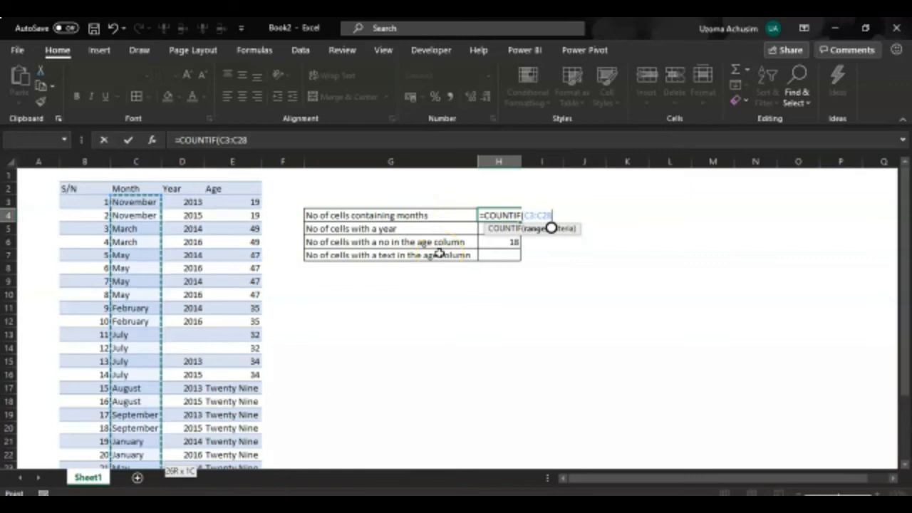
pyautogui.write(',')
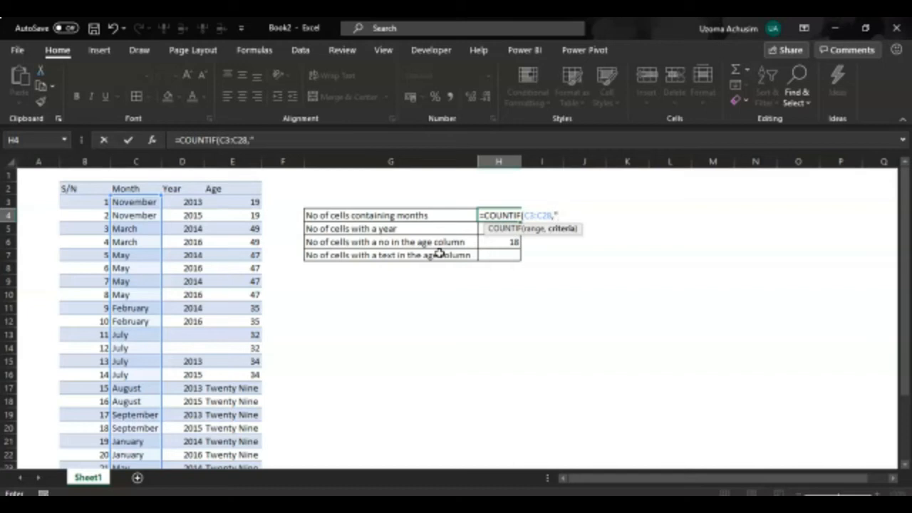
pyautogui.write('"')
pyautogui.write(')')
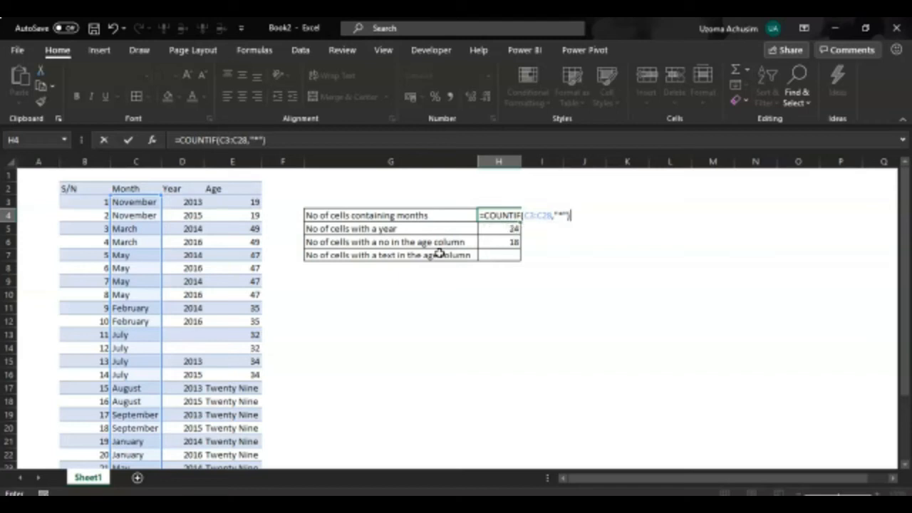
pyautogui.press('Return')
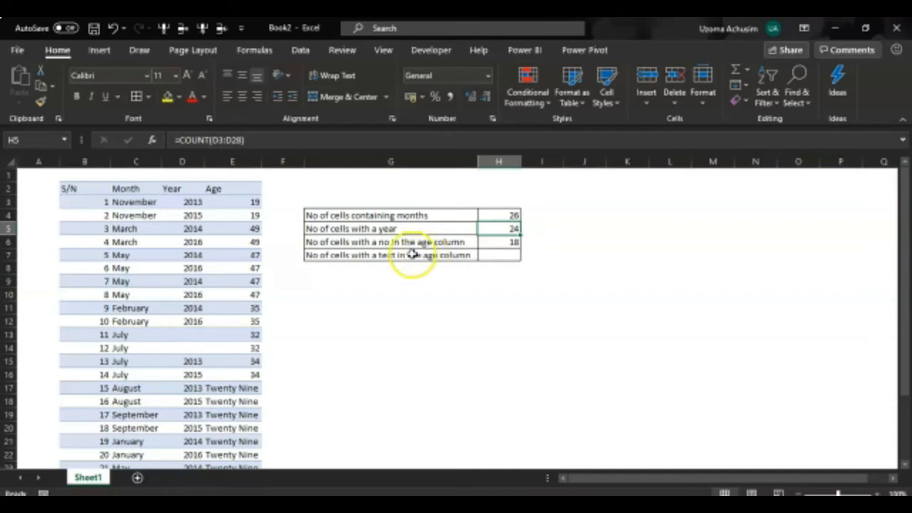
# - Review the COUNT formulas in H5 and H6 for the Year and Age columns
pyautogui.click(513, 242)
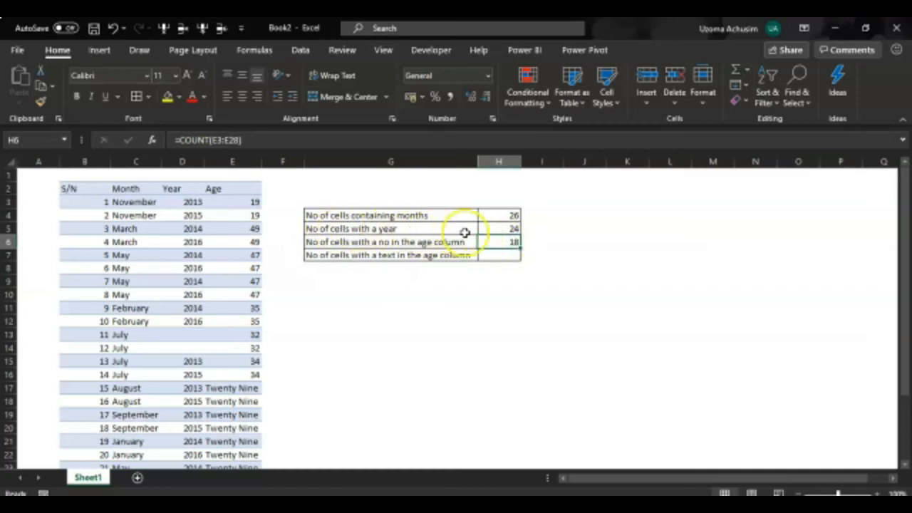
pyautogui.click(509, 229)
pyautogui.click(497, 241)
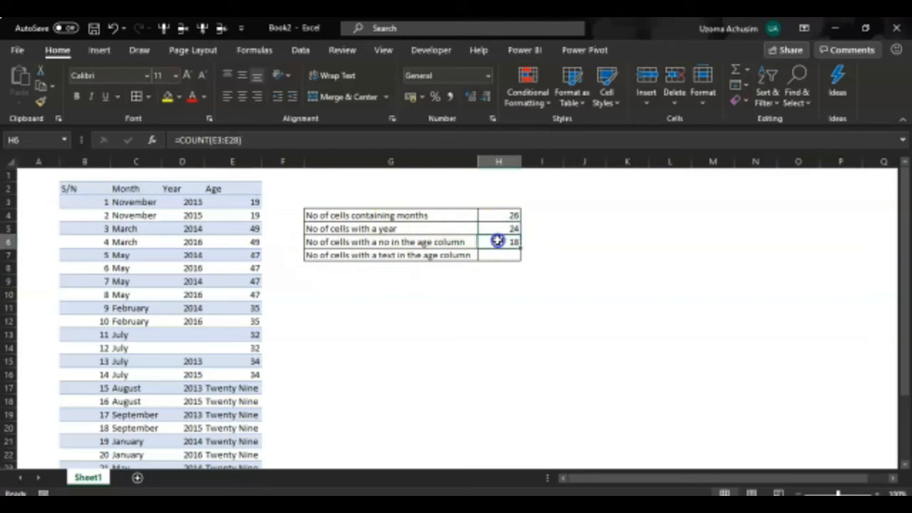
# - Enter =COUNTIF(E3:E28,"*") in H7 for the number of cells with text in the Age column
pyautogui.click(501, 254)
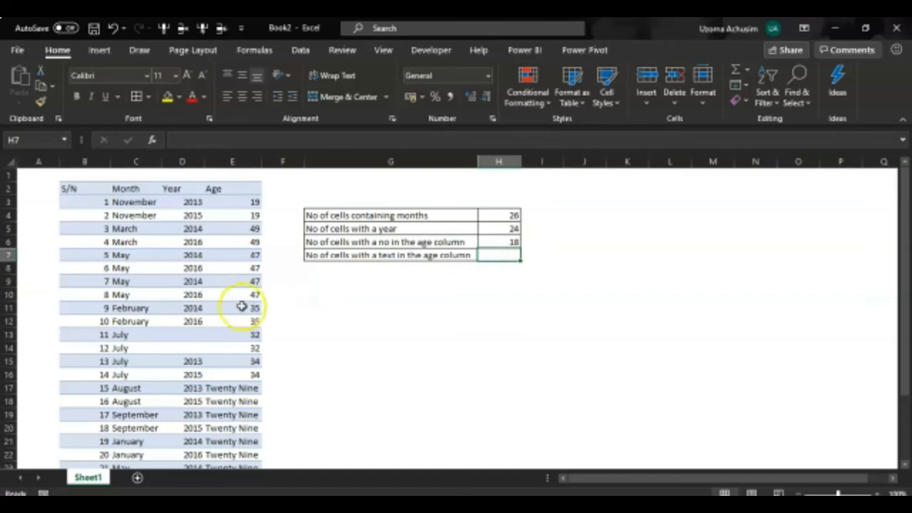
pyautogui.scroll(-2, 228, 309)
pyautogui.scroll(2, 228, 309)
pyautogui.click(489, 256)
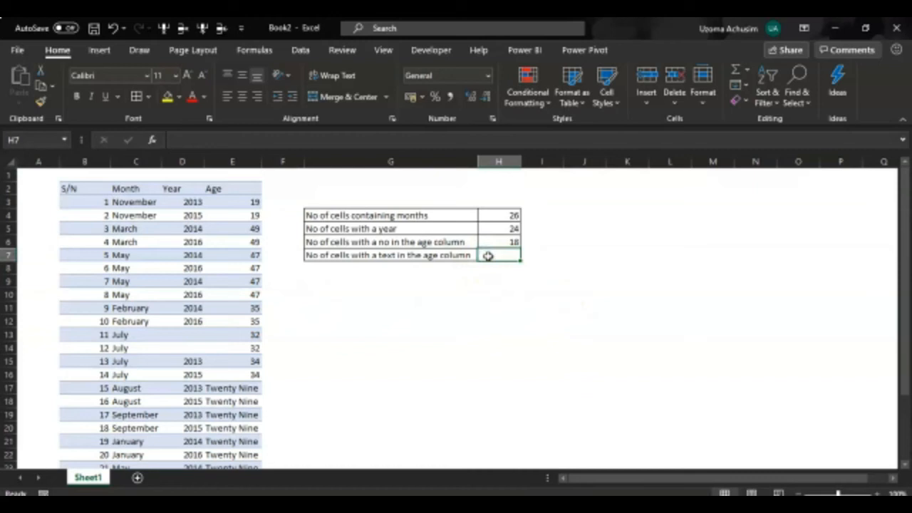
pyautogui.write('=counti')
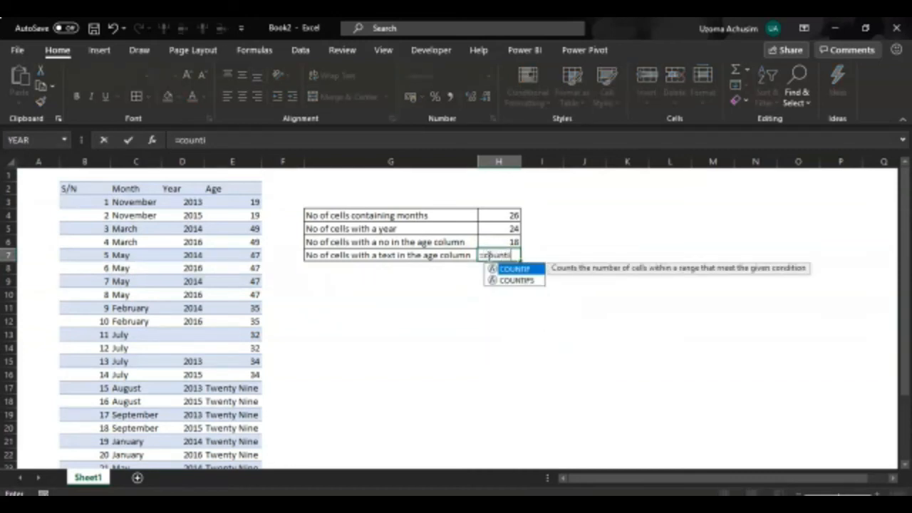
pyautogui.press('Tab')
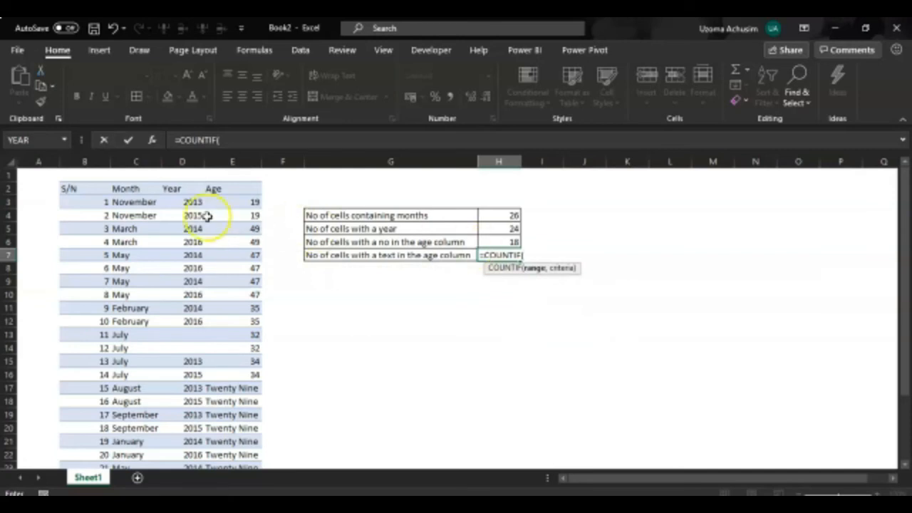
pyautogui.click(233, 203)
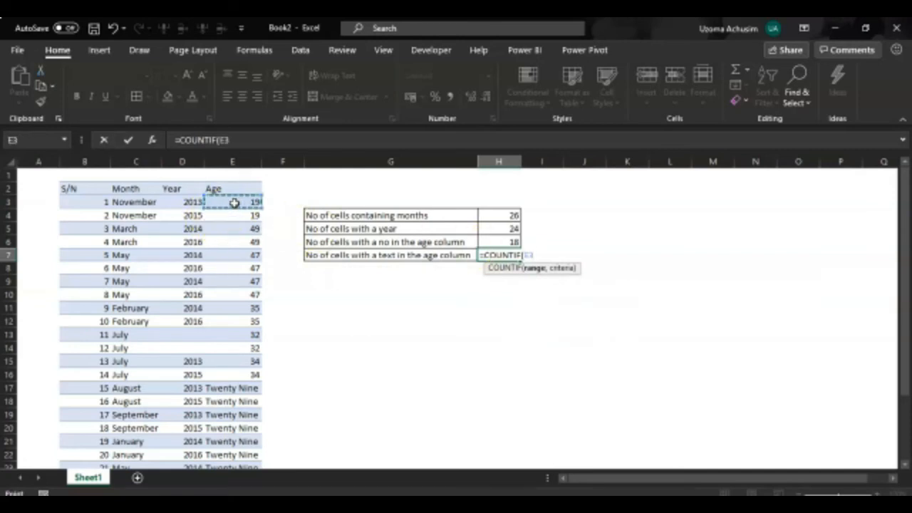
pyautogui.hotkey('ctrl', 'shift', 'Down')
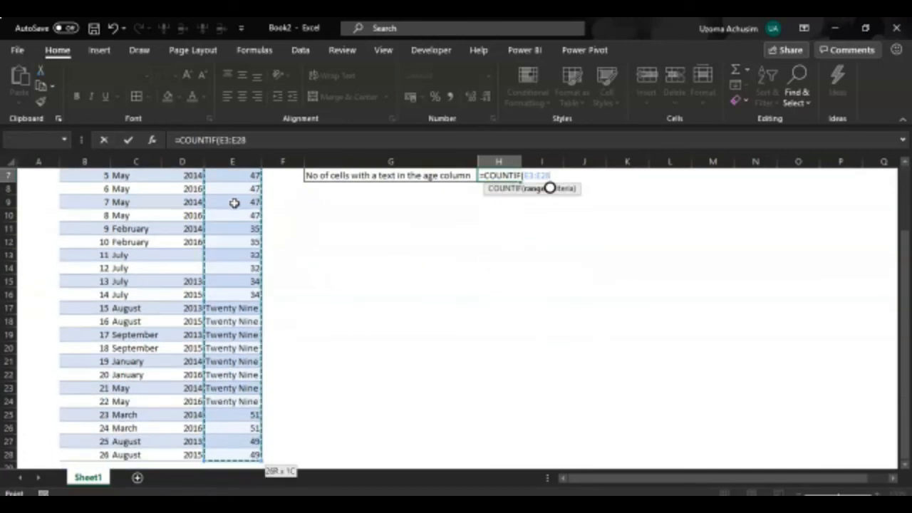
pyautogui.write(',')
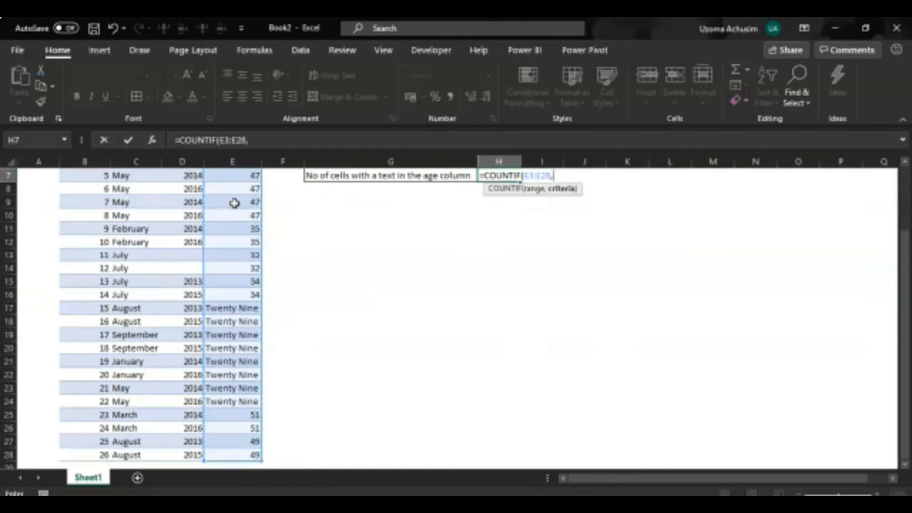
pyautogui.write('"*")')
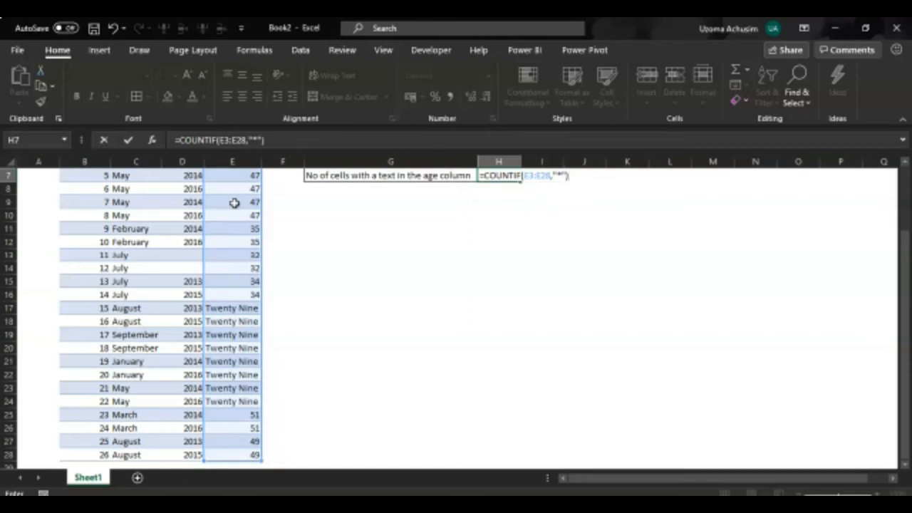
pyautogui.press('Return')
pyautogui.scroll(2, 234, 203)
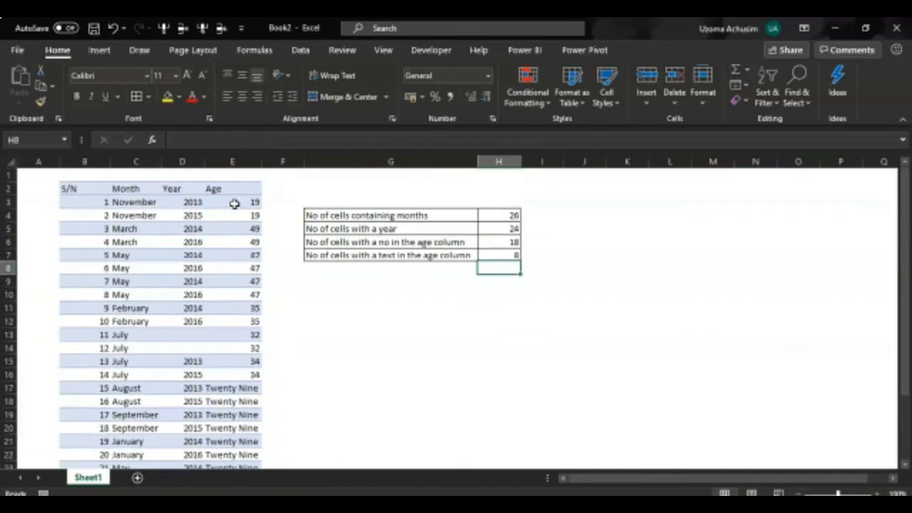
# - Check the H7 result by selecting the text entries in E17:E24 and comparing their count, including a look at the table's last rows
pyautogui.scroll(-1, 244, 384)
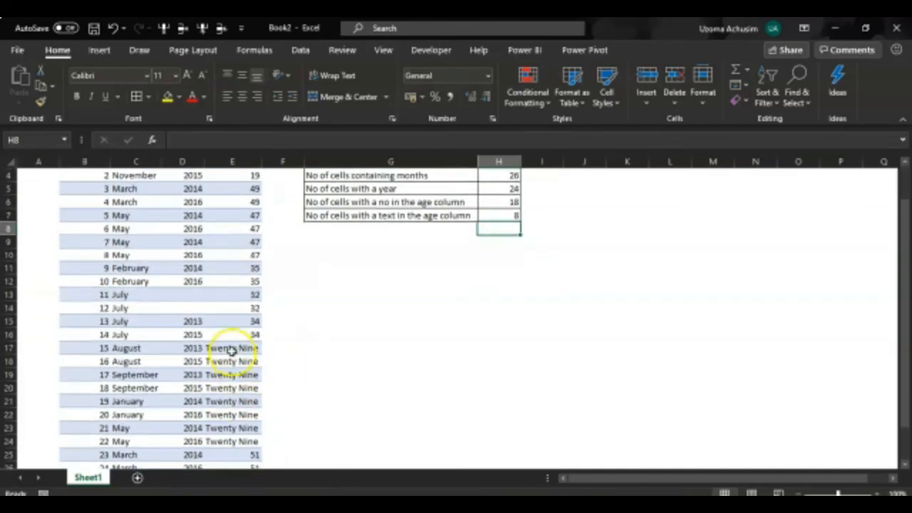
pyautogui.moveTo(232, 348); pyautogui.dragTo(236, 441)
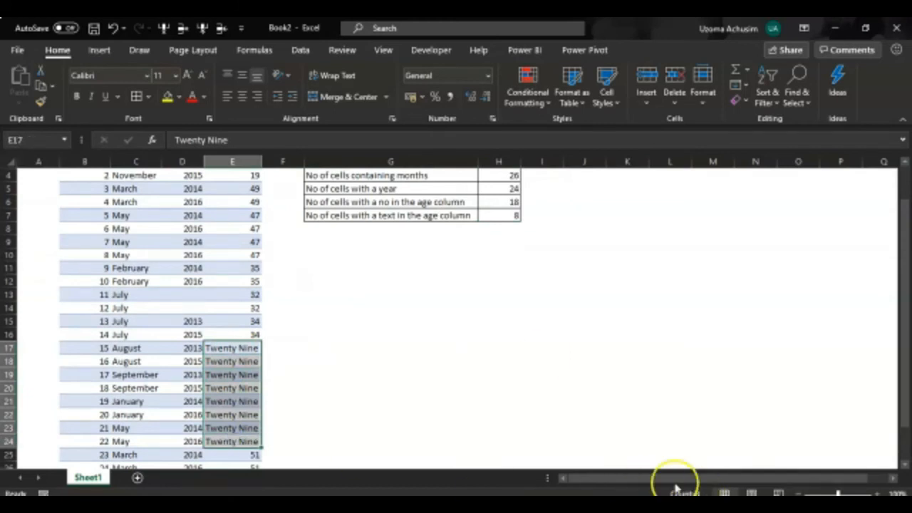
pyautogui.click(376, 273)
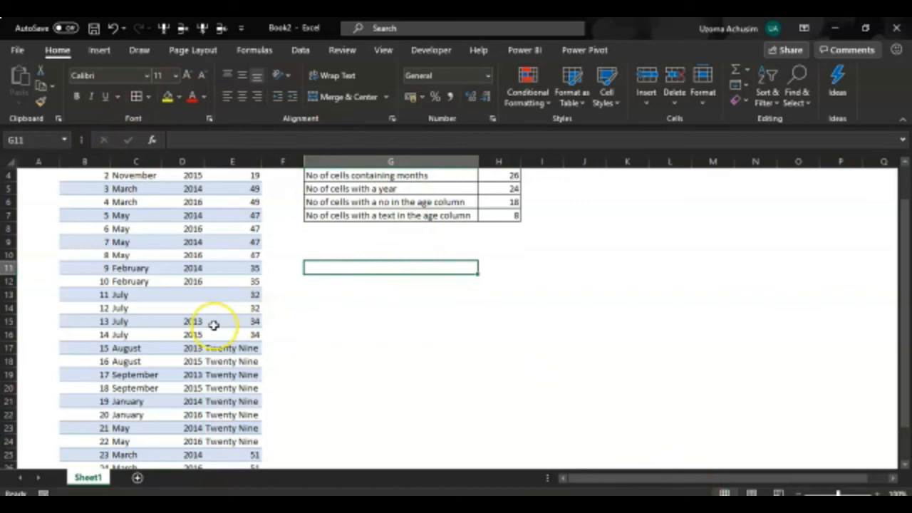
pyautogui.scroll(-5, 215, 323)
pyautogui.scroll(-16, 215, 323)
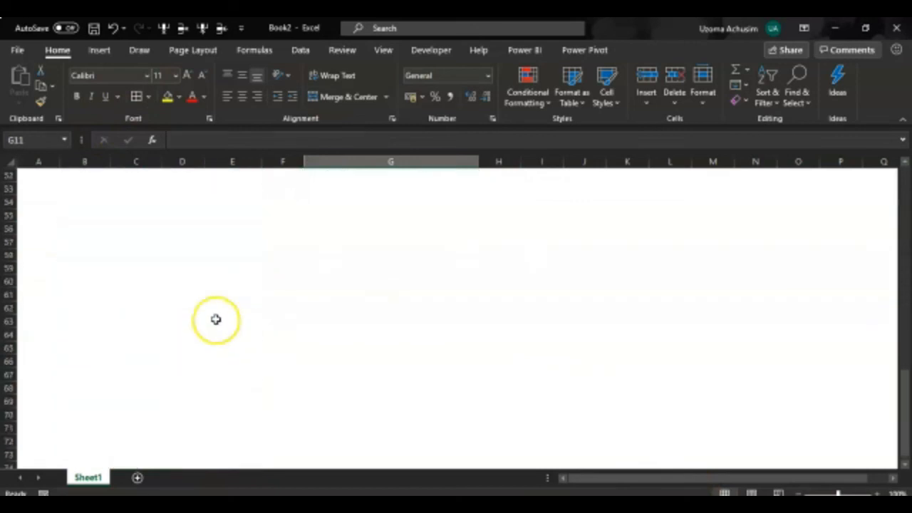
pyautogui.scroll(20, 216, 317)
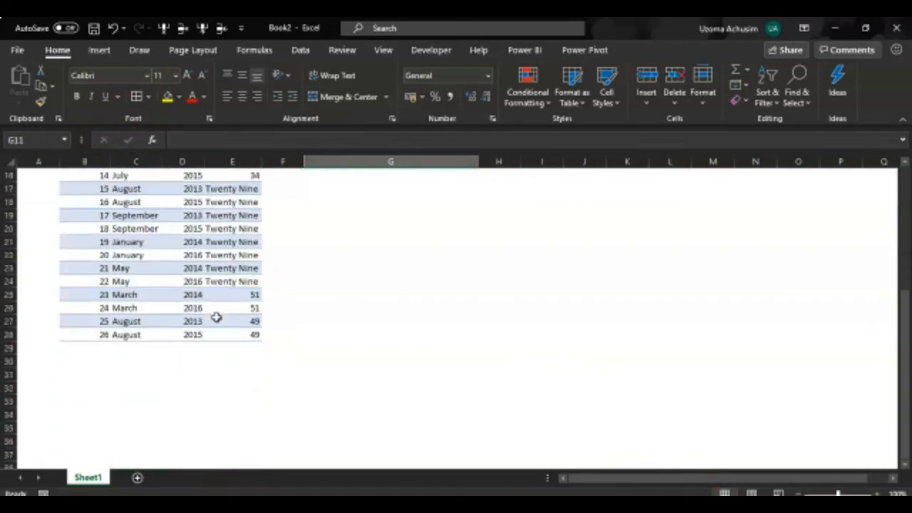